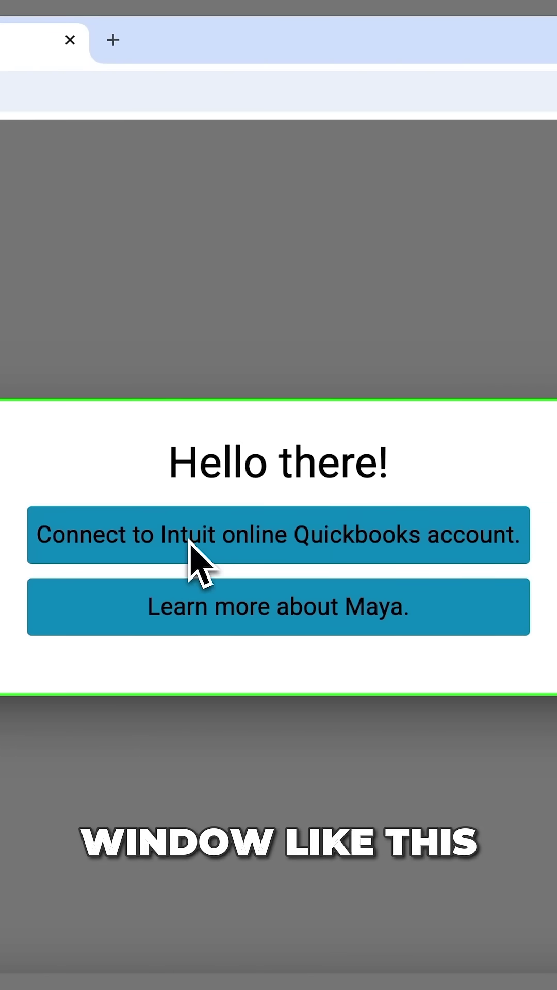
Link Maya to the Intuit QuickBooks Online account and authorize Monease's access to the company data
click(198, 556)
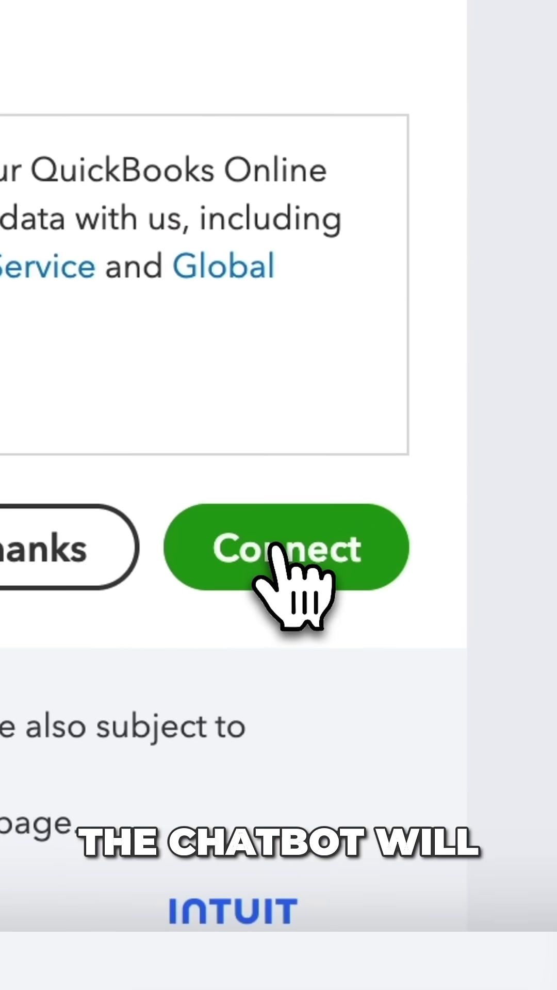
click(276, 549)
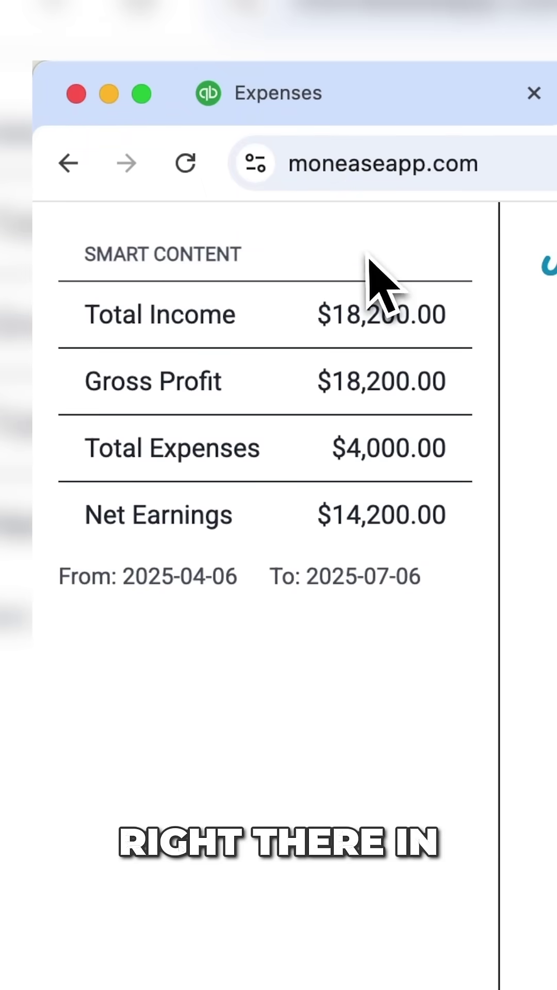
Focus the Maya chat input to ask for the company's expenses grouped by category
click(348, 563)
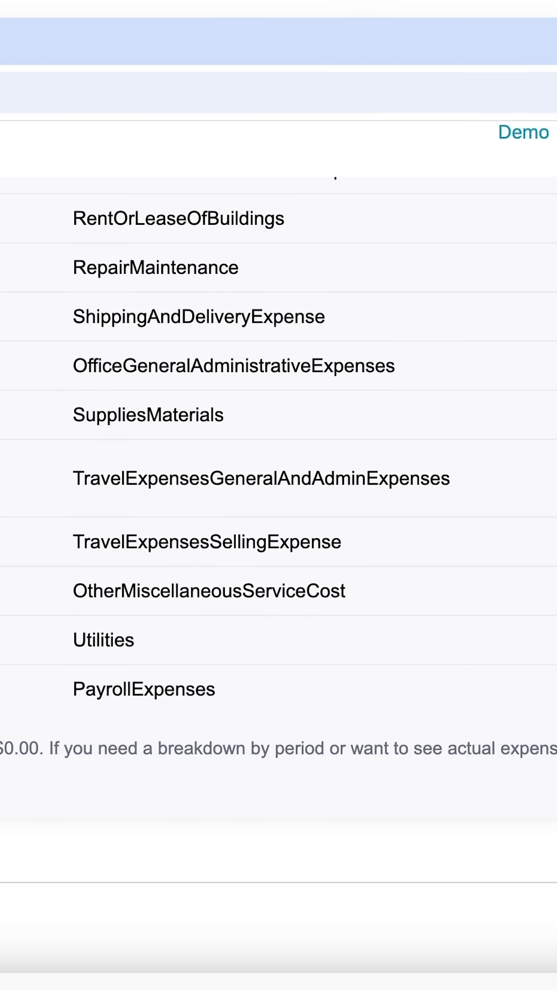
scroll(103, 508, up, 3)
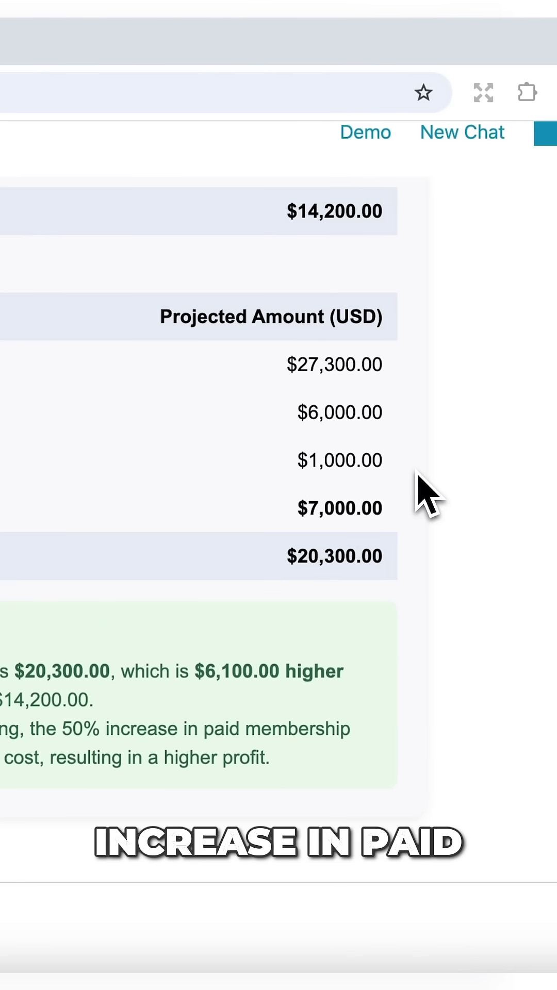
scroll(391, 471, up, 1)
scroll(390, 471, up, 1)
scroll(391, 471, up, 1)
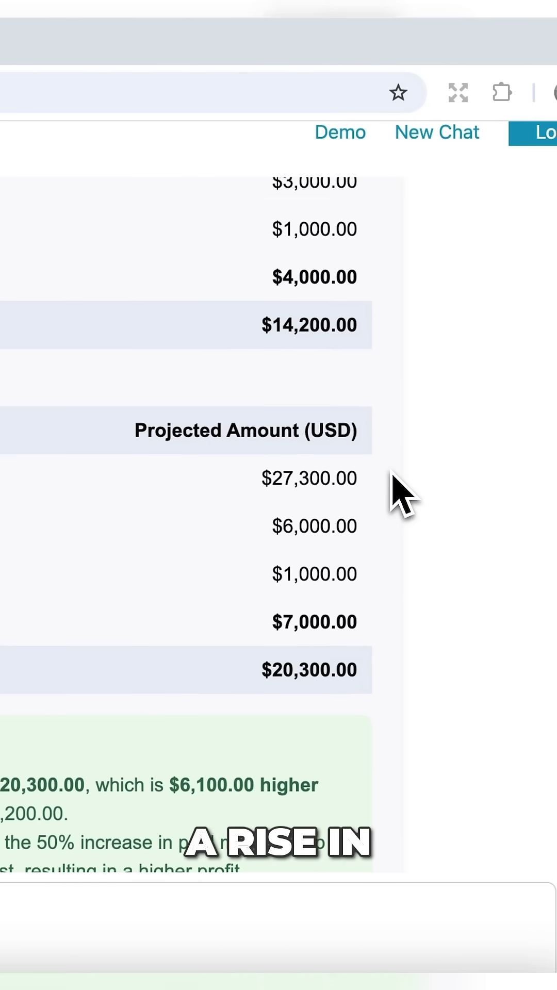
scroll(391, 471, up, 1)
scroll(390, 471, up, 1)
scroll(390, 471, up, 2)
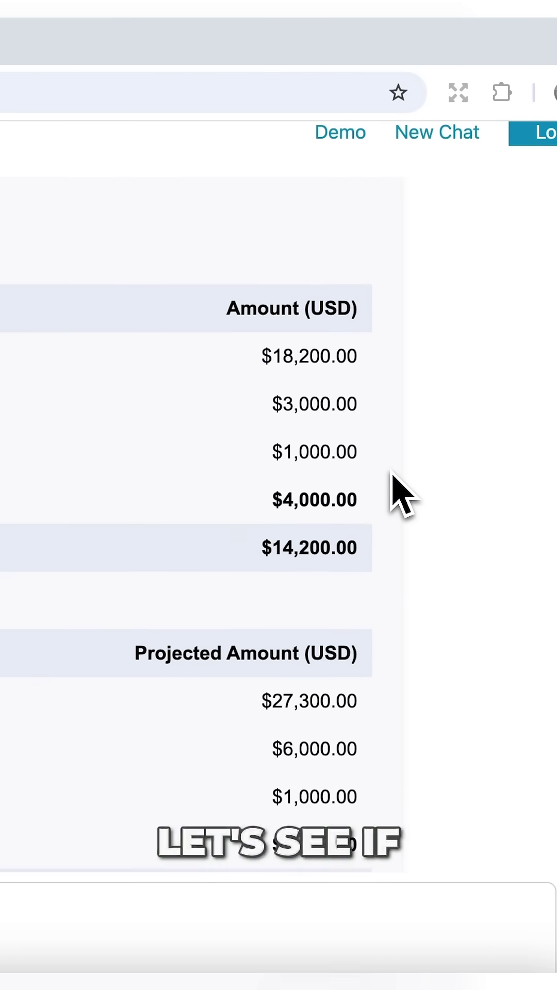
scroll(390, 470, up, 1)
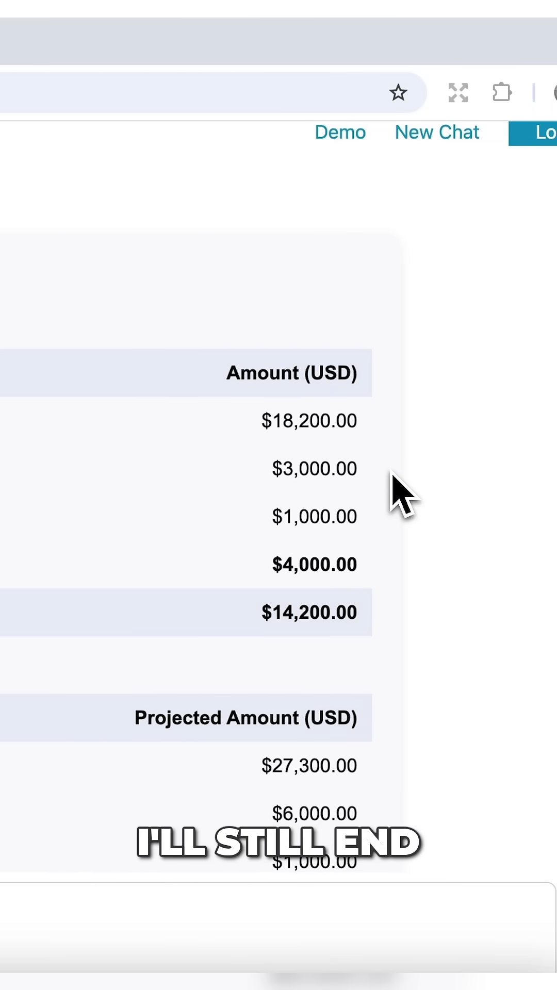
scroll(390, 471, down, 2)
scroll(390, 471, down, 3)
scroll(343, 625, down, 2)
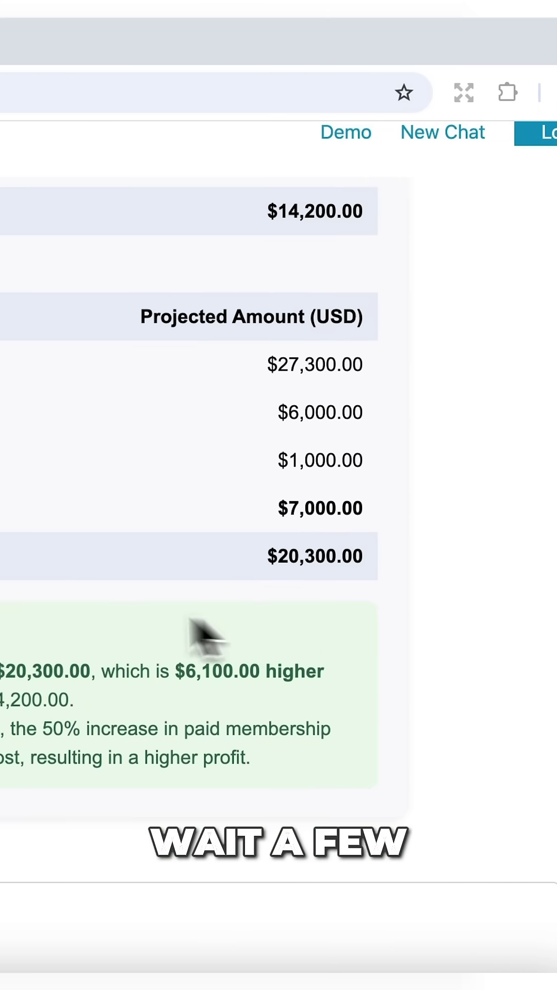